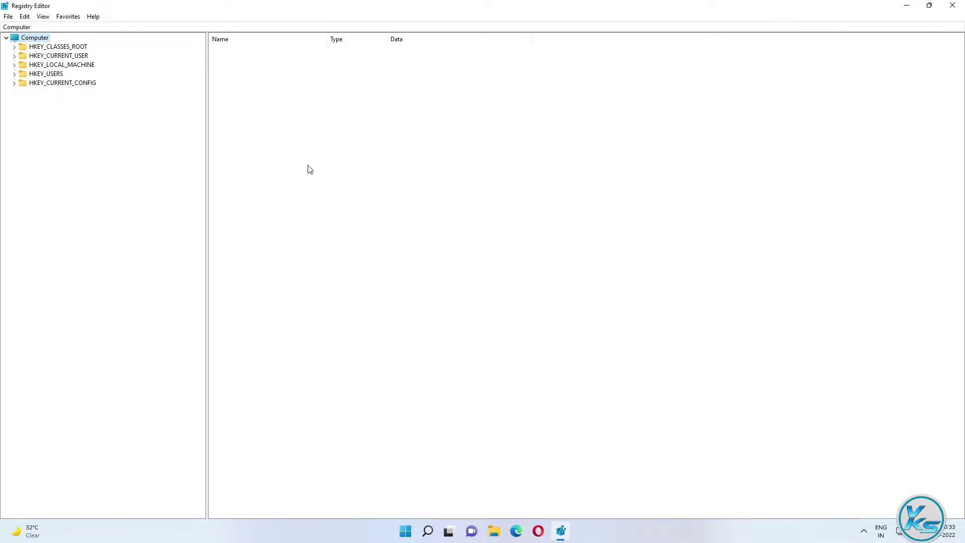
Review the registry export options for backing up the whole registry, and leave without exporting.
click(9, 17)
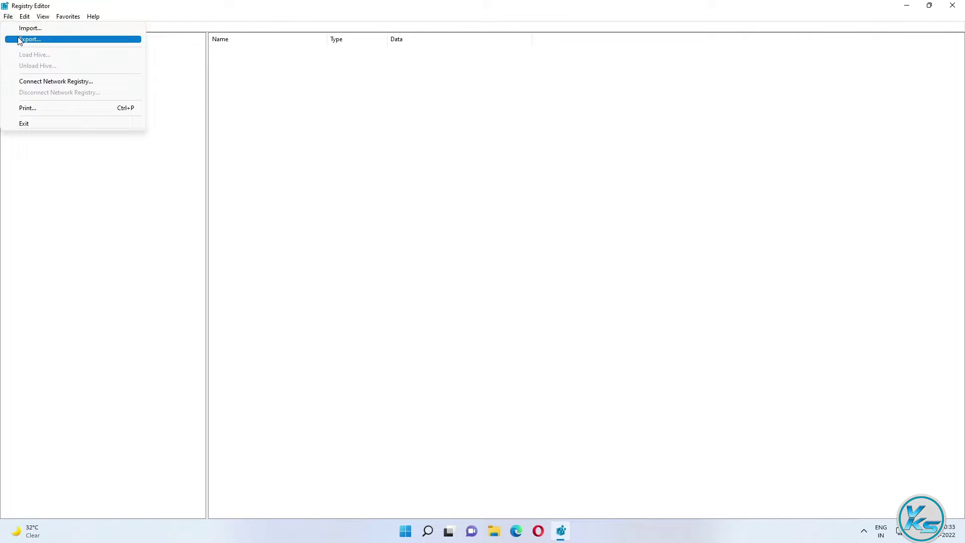
click(19, 40)
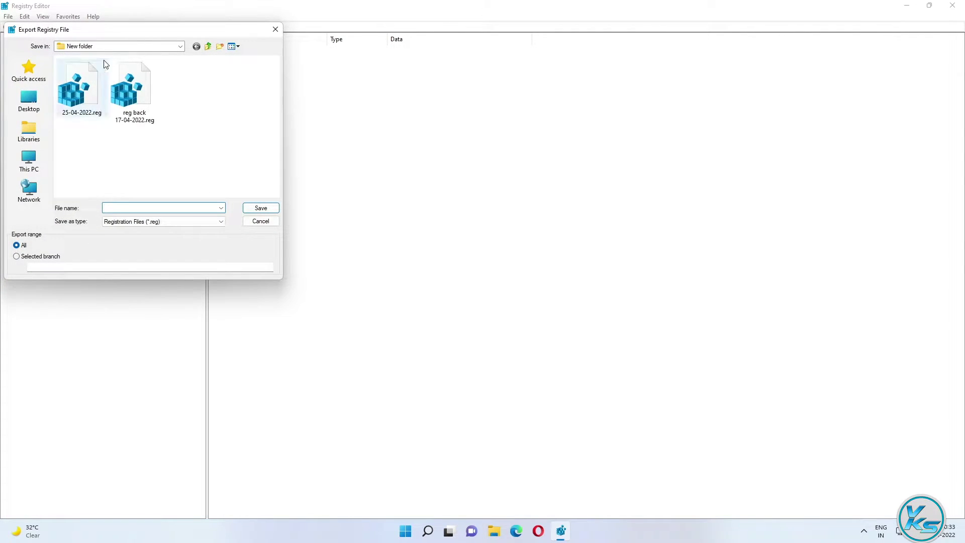
drag(135, 28, 438, 61)
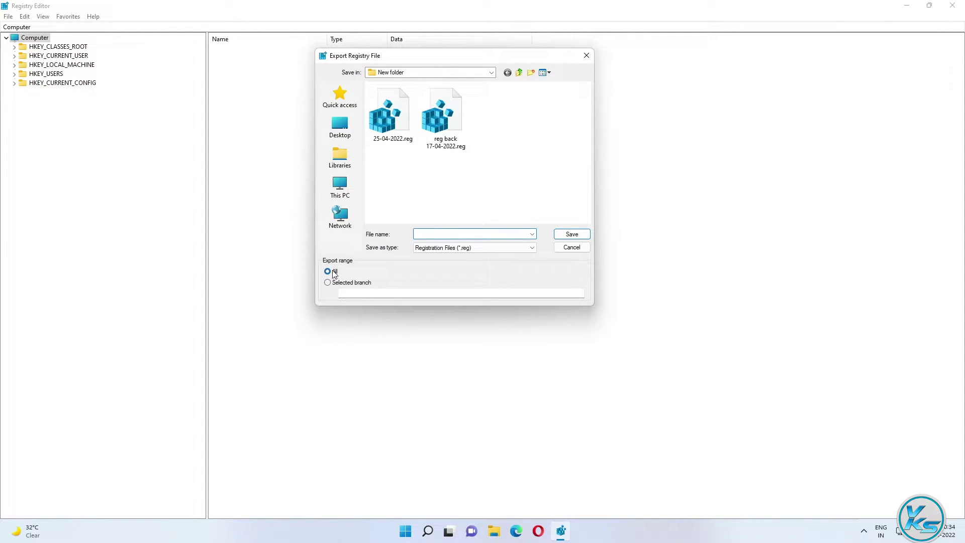
click(571, 247)
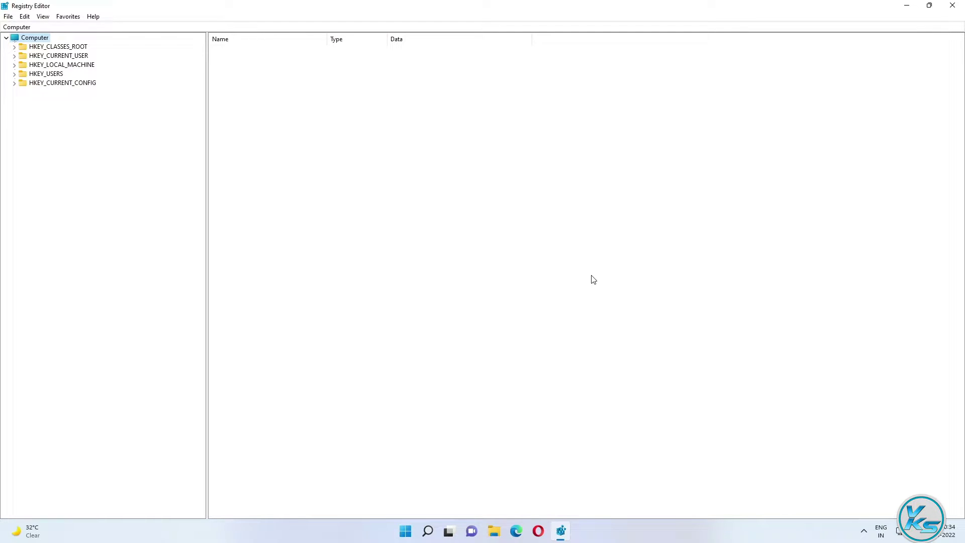
Look at the dialog for importing a registry backup file, and leave without importing.
click(8, 17)
click(30, 28)
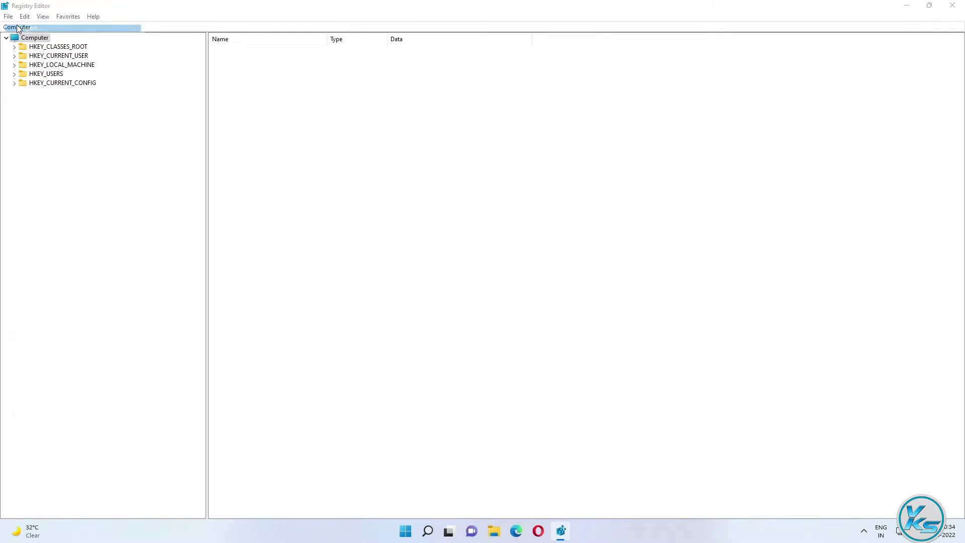
drag(519, 93, 545, 104)
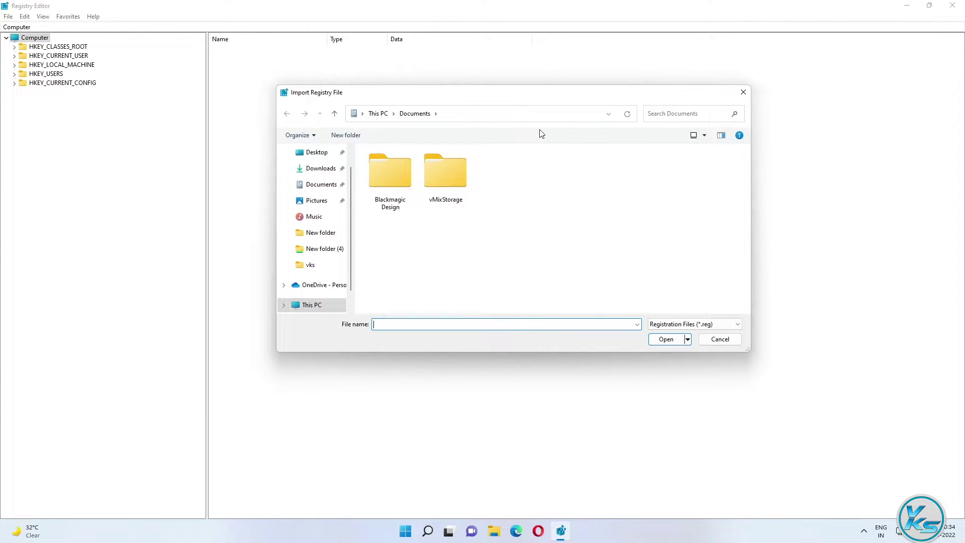
click(713, 344)
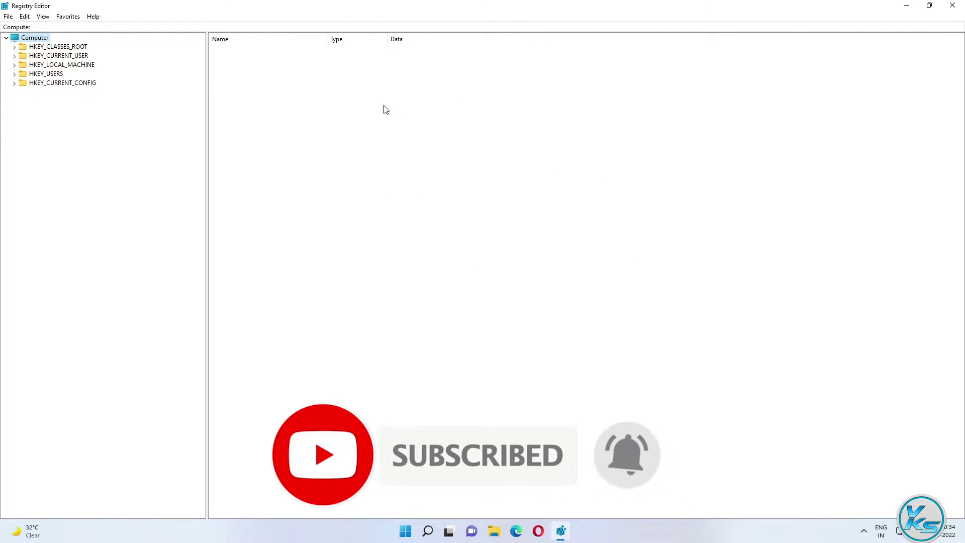
Go to the registry key HKEY_LOCAL_MACHINE\SYSTEM\CurrentControlSet\Control\FileSystem.
double_click(62, 65)
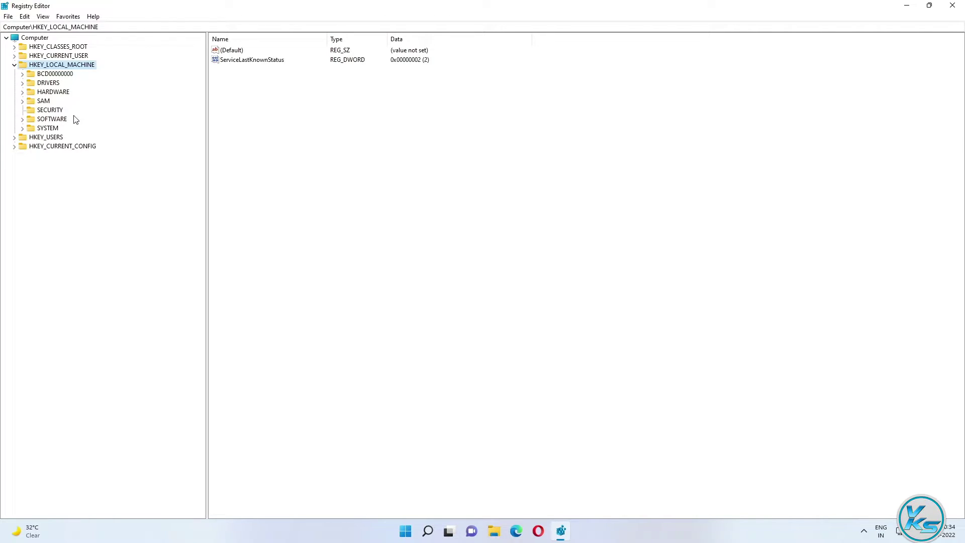
click(47, 129)
double_click(47, 129)
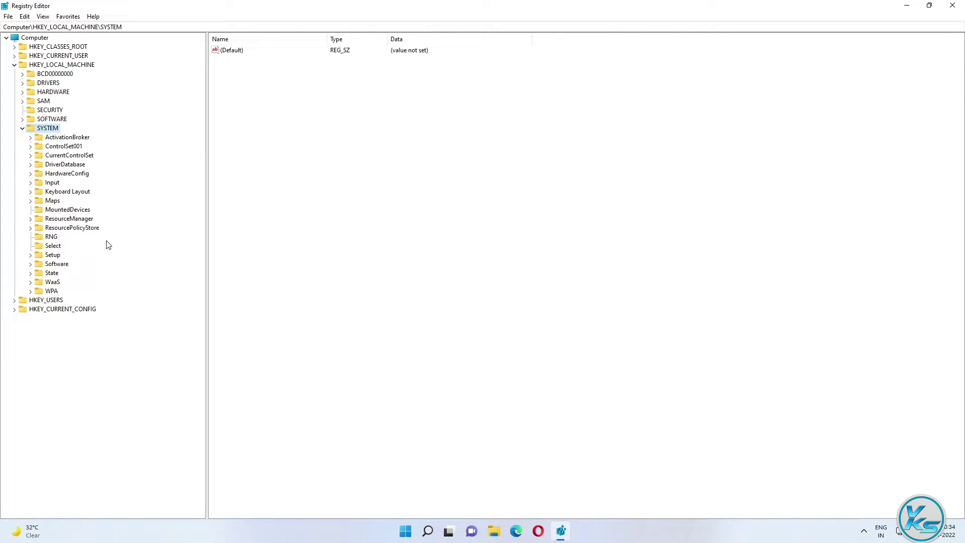
double_click(64, 156)
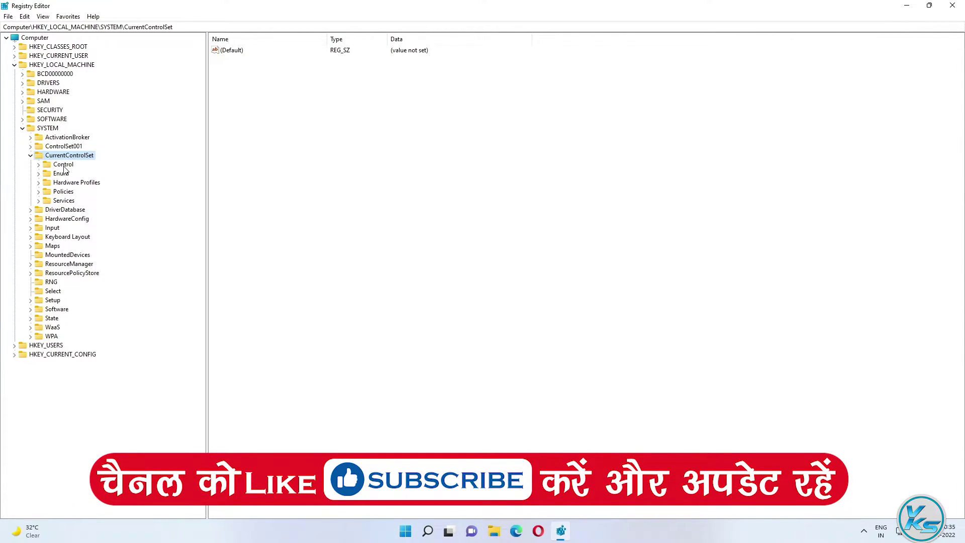
double_click(64, 166)
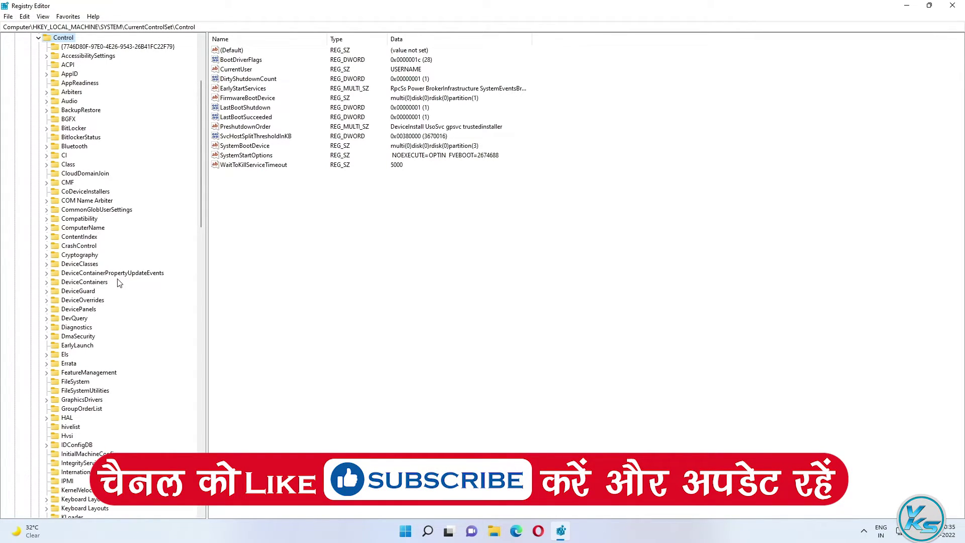
scroll(113, 262, down, 3)
scroll(110, 251, down, 1)
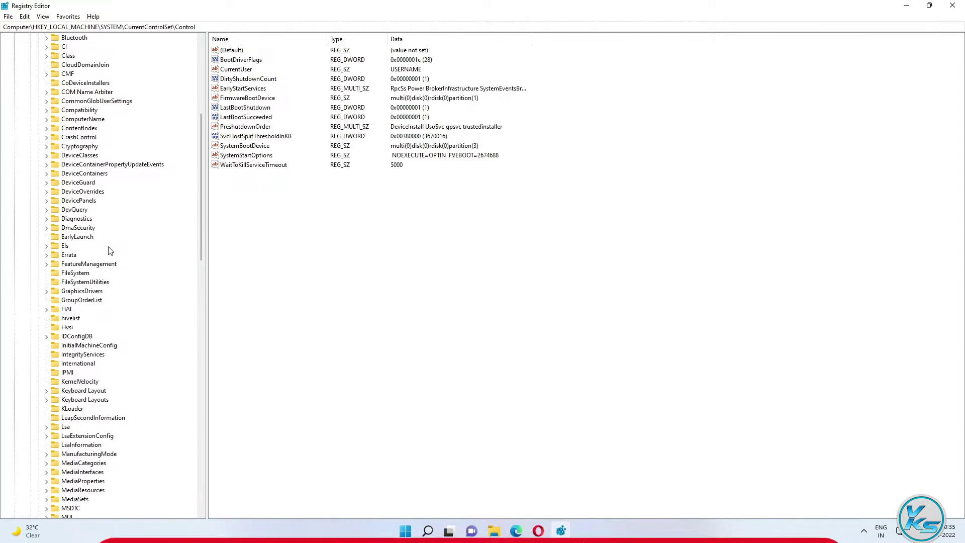
click(75, 274)
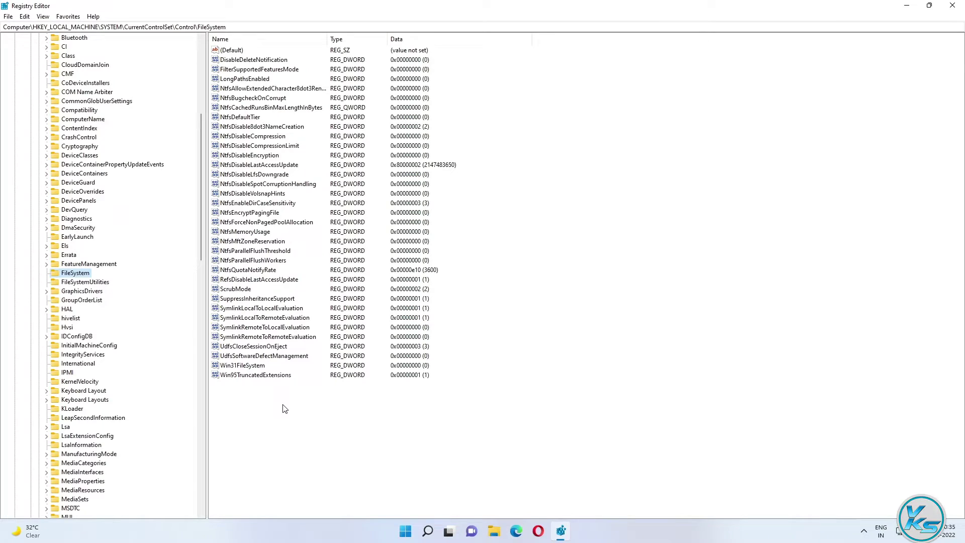
Set the value data of the LongPathsEnabled DWORD in the FileSystem key to 1.
click(237, 81)
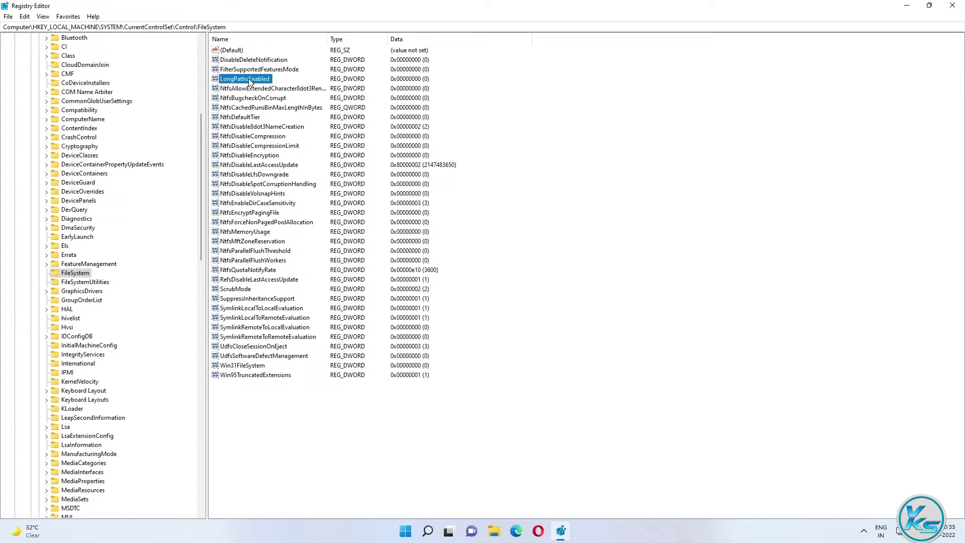
double_click(249, 81)
drag(339, 101, 591, 92)
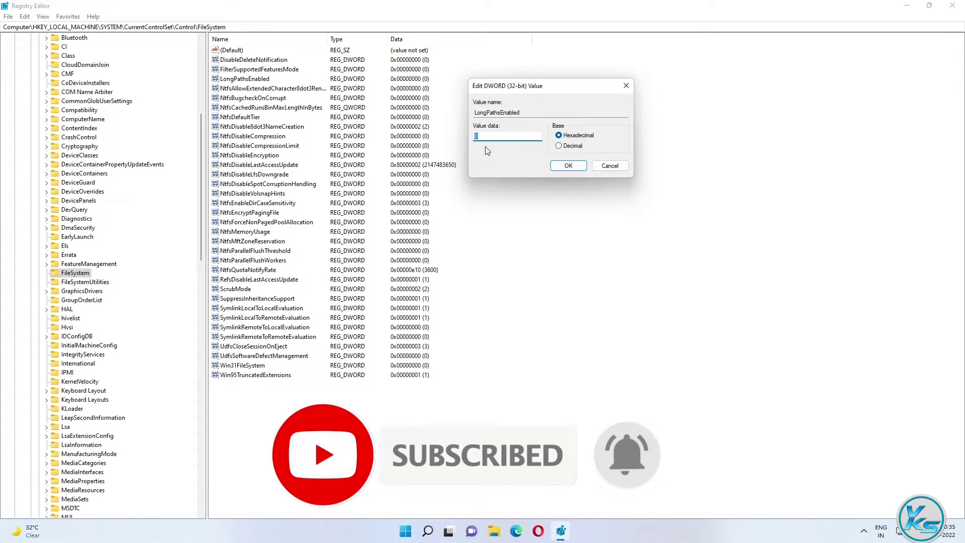
text(1)
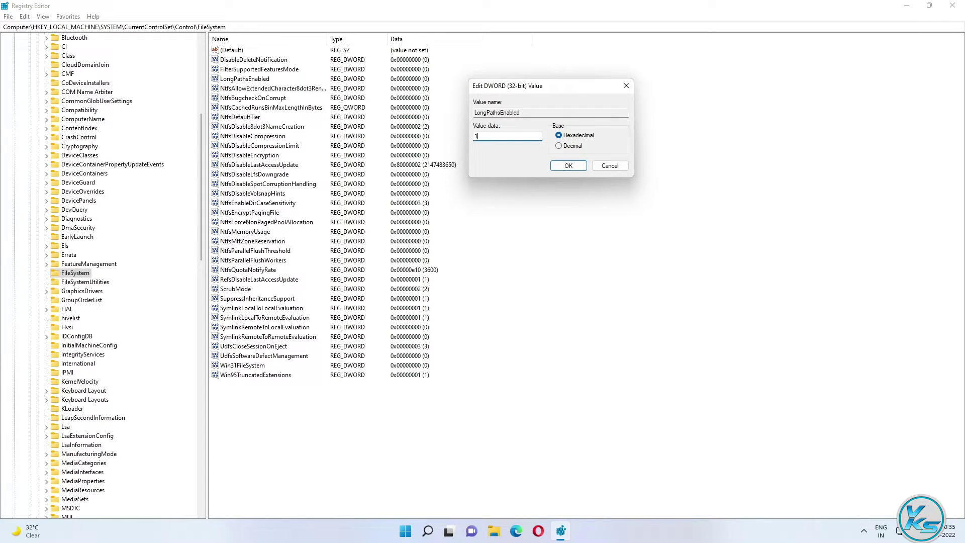
click(567, 166)
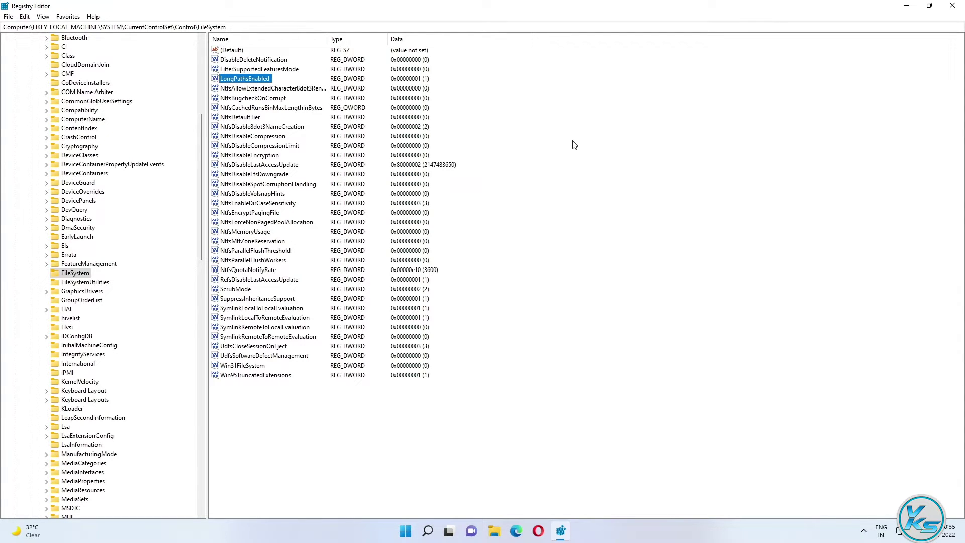
Reopen LongPathsEnabled to check its value data, and close it without changes.
double_click(257, 79)
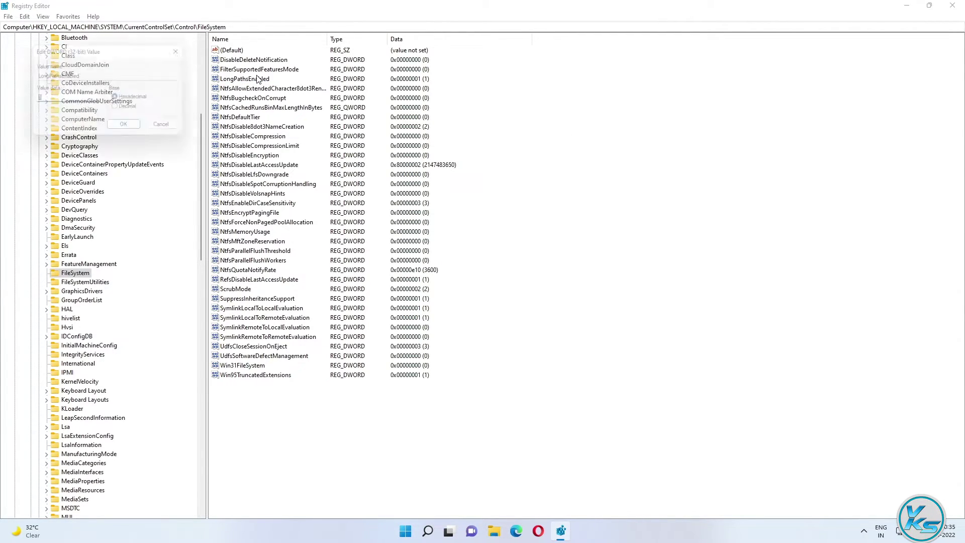
drag(152, 57, 607, 133)
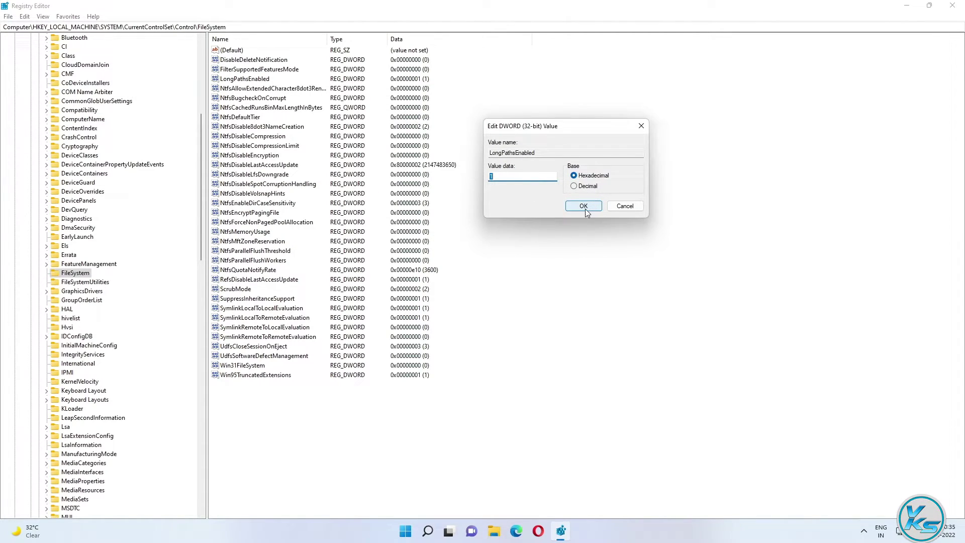
click(621, 206)
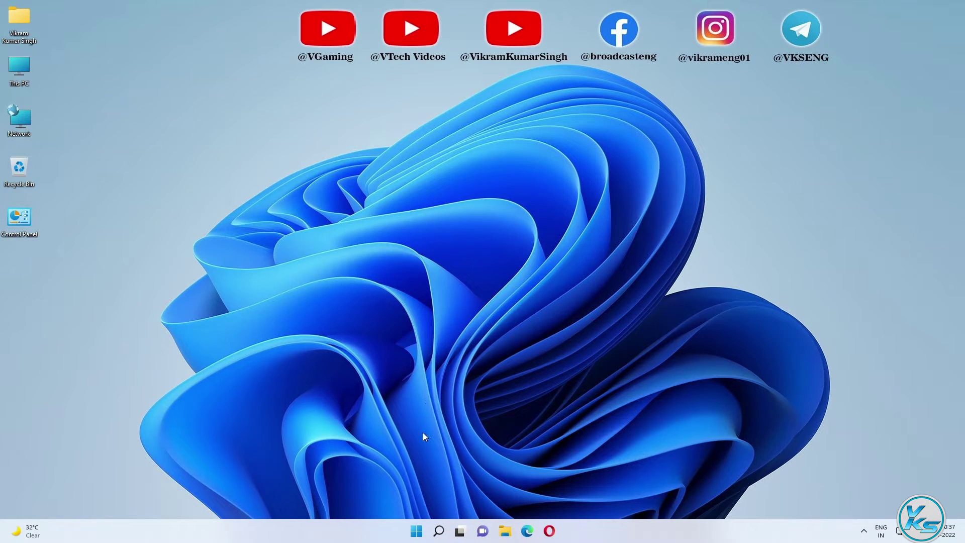
Search Windows for "group", open the Local Group Policy Editor and maximize its window.
click(439, 531)
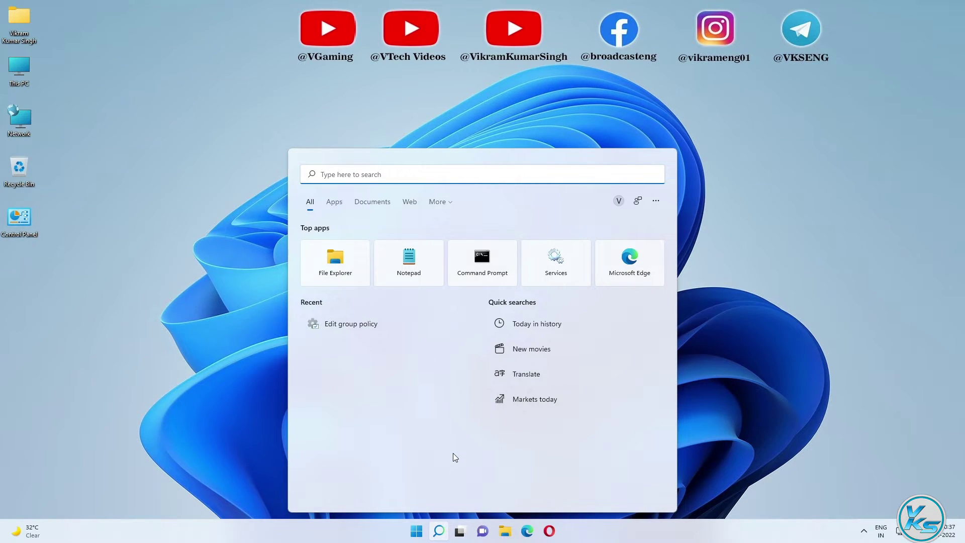
text(group)
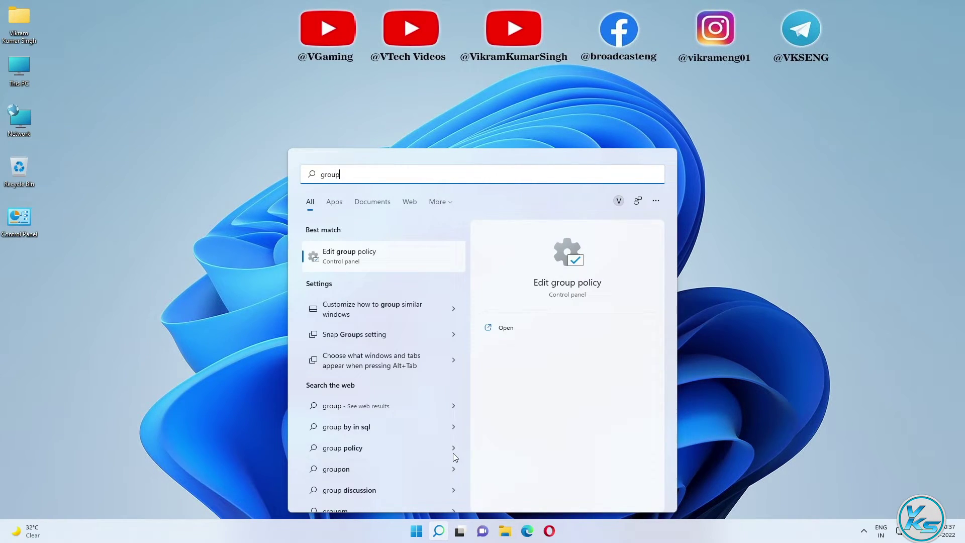
click(349, 258)
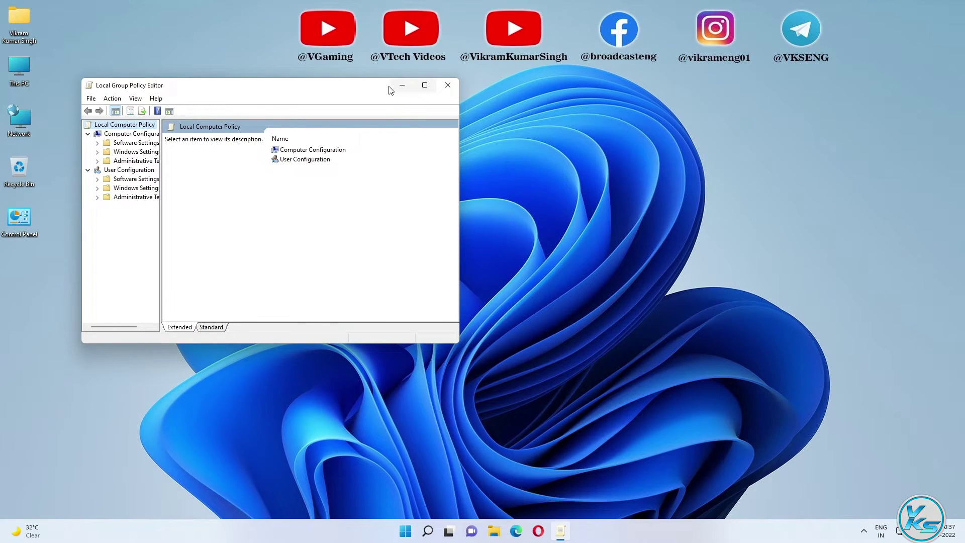
drag(389, 91, 490, 95)
click(526, 88)
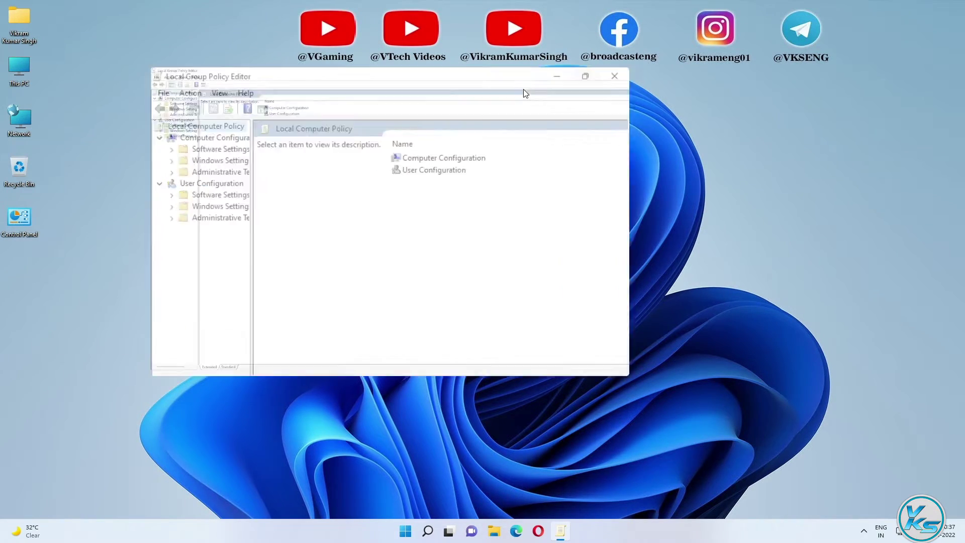
Go to Computer Configuration > Administrative Templates > System > Filesystem and widen the policy tree so folder names are readable.
double_click(246, 70)
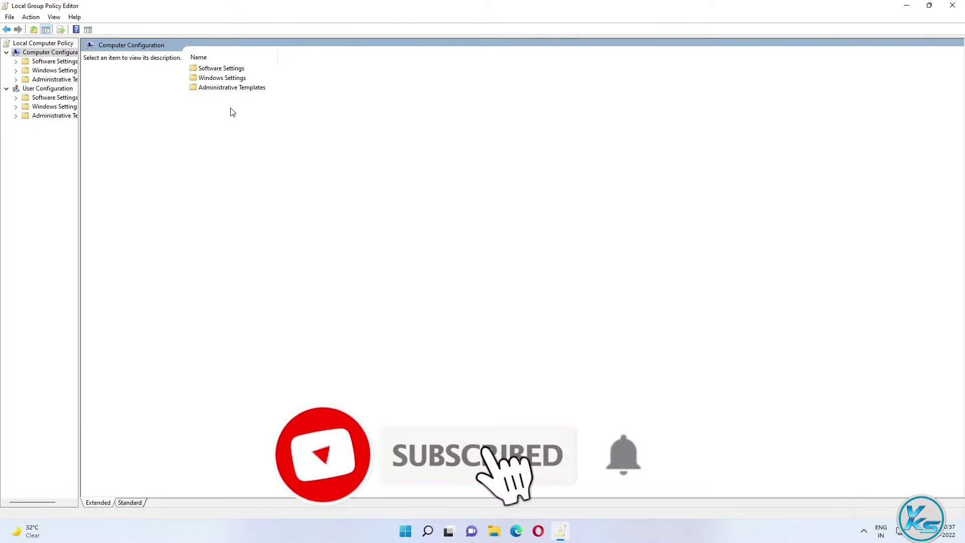
double_click(207, 90)
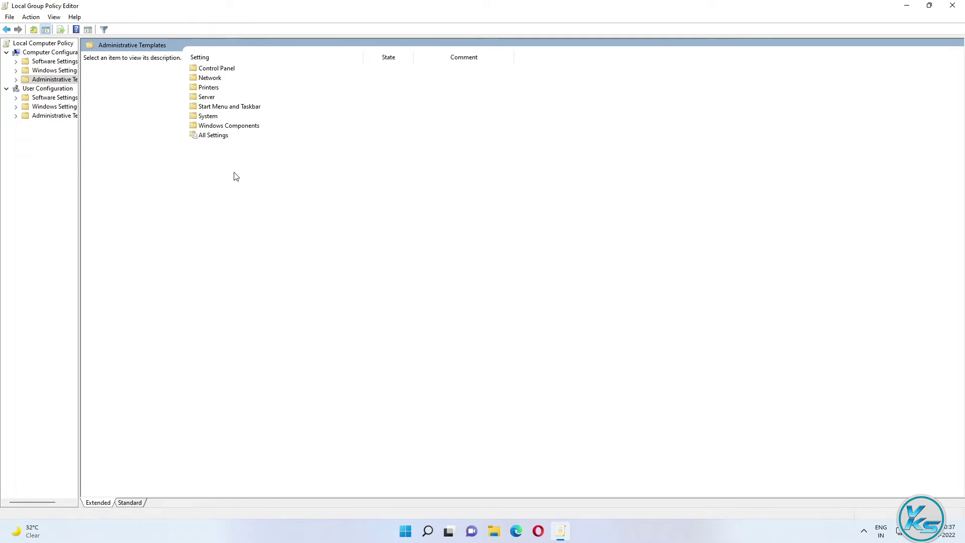
double_click(206, 116)
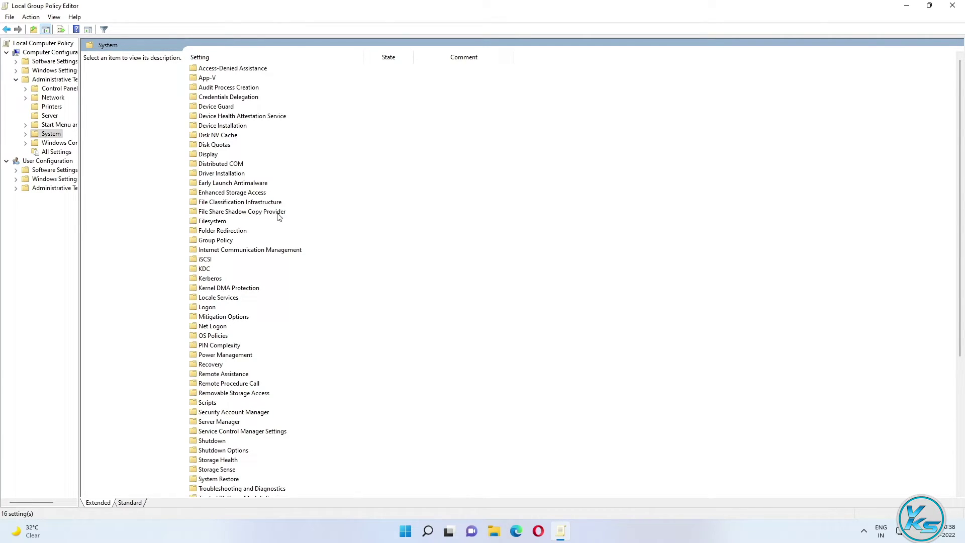
click(209, 222)
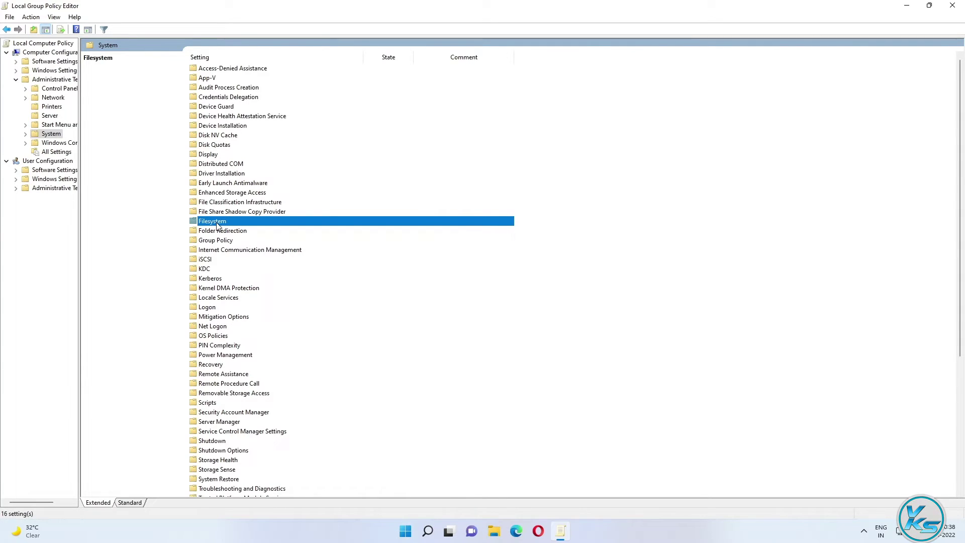
double_click(217, 225)
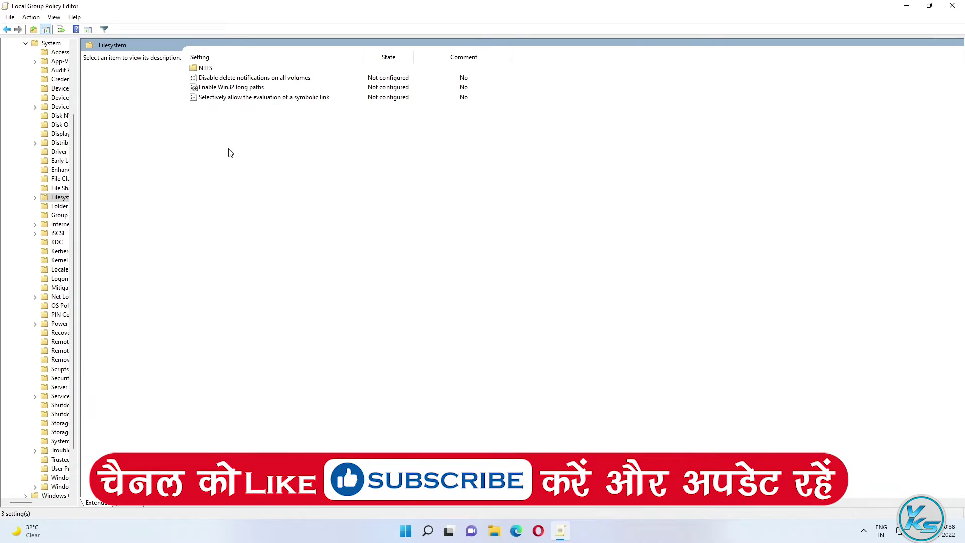
drag(79, 185, 207, 195)
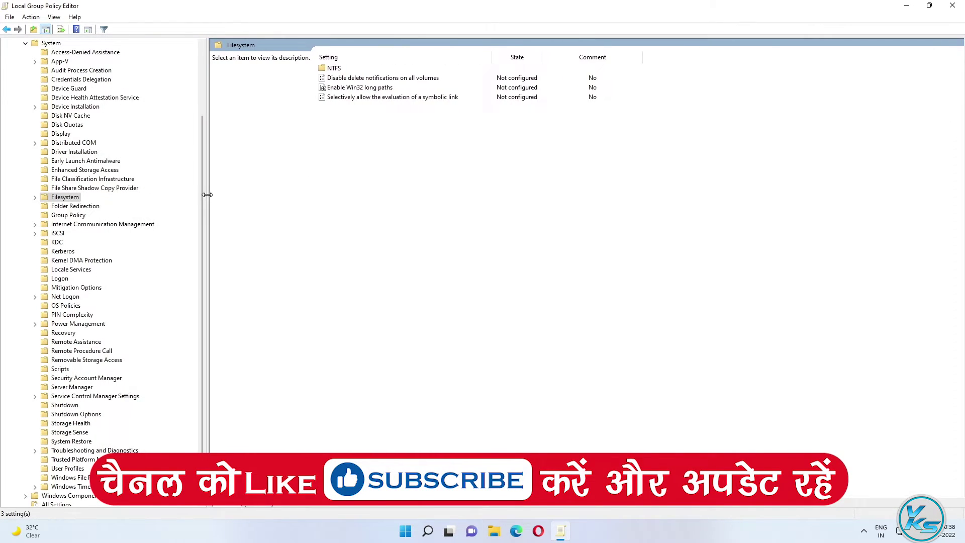
scroll(78, 74, up, 3)
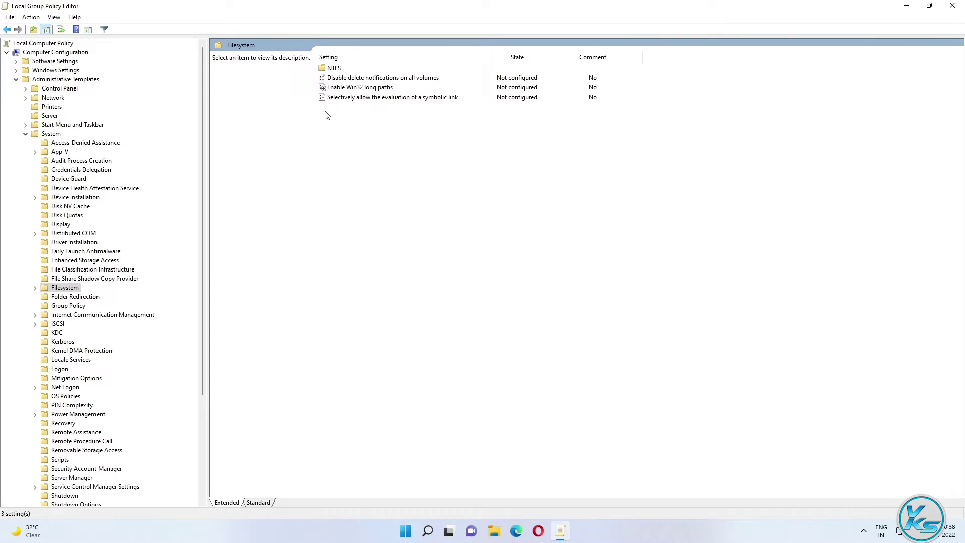
Open the Enable Win32 long paths policy, set it to Enabled and apply the change.
click(350, 90)
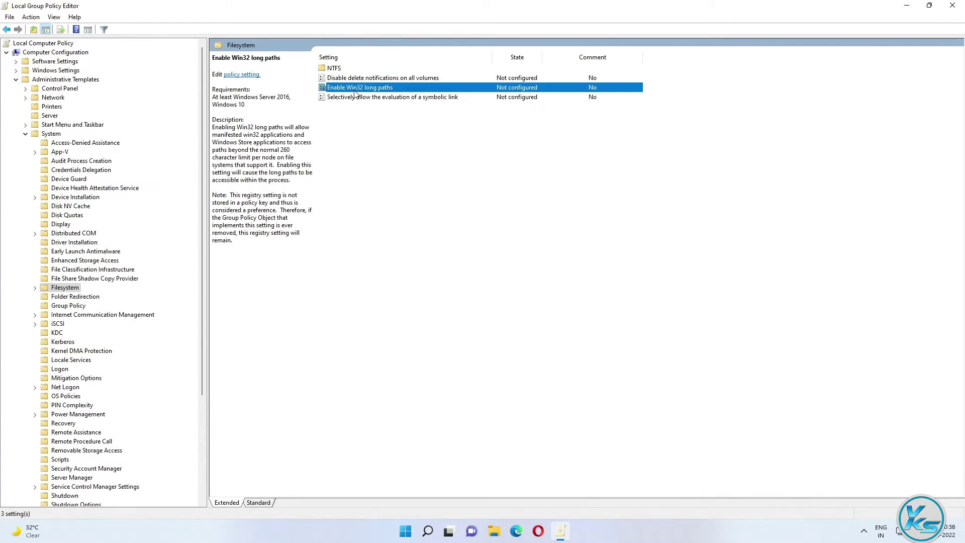
double_click(351, 89)
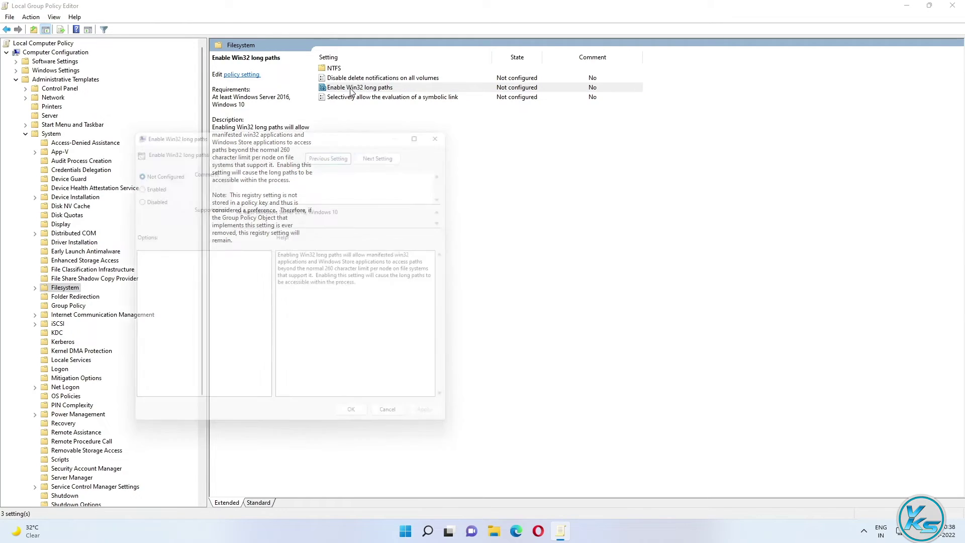
drag(292, 128, 535, 121)
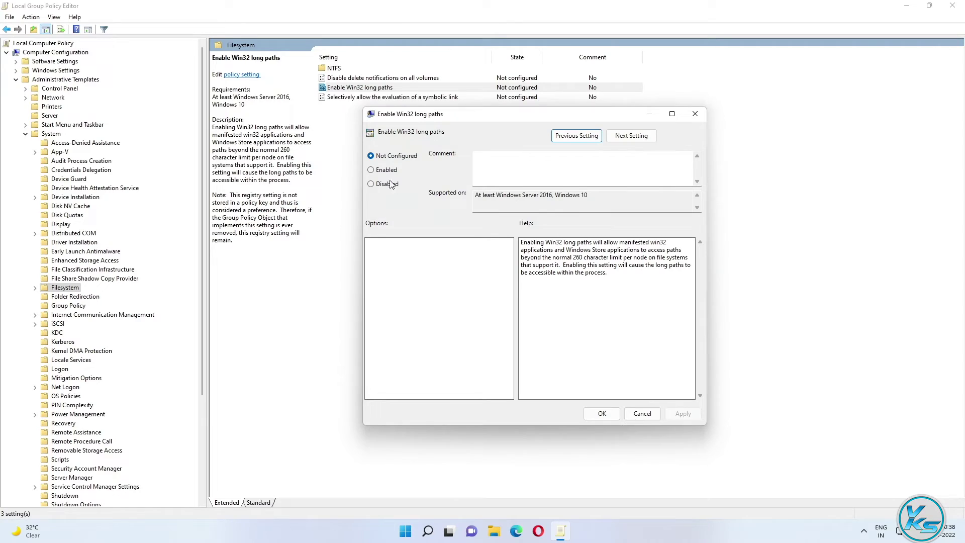
click(372, 171)
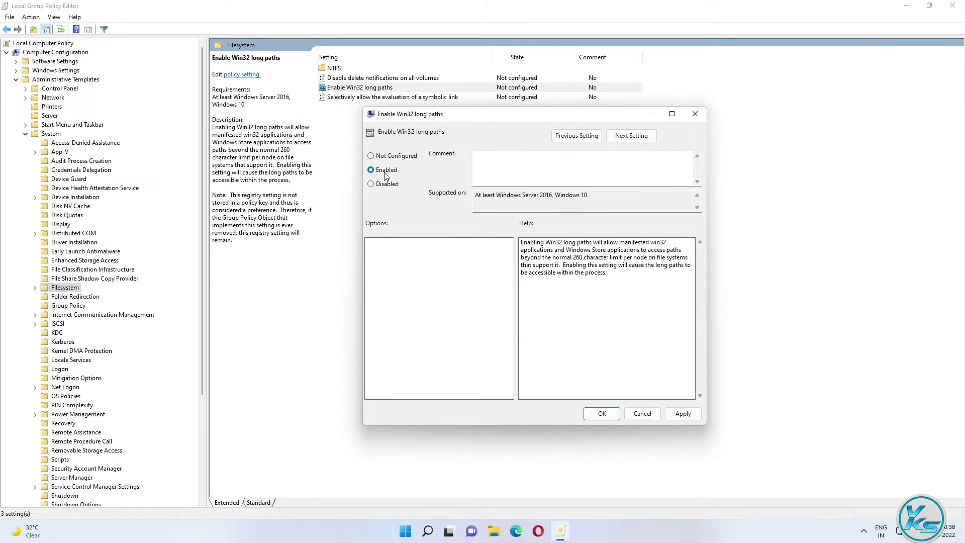
click(686, 414)
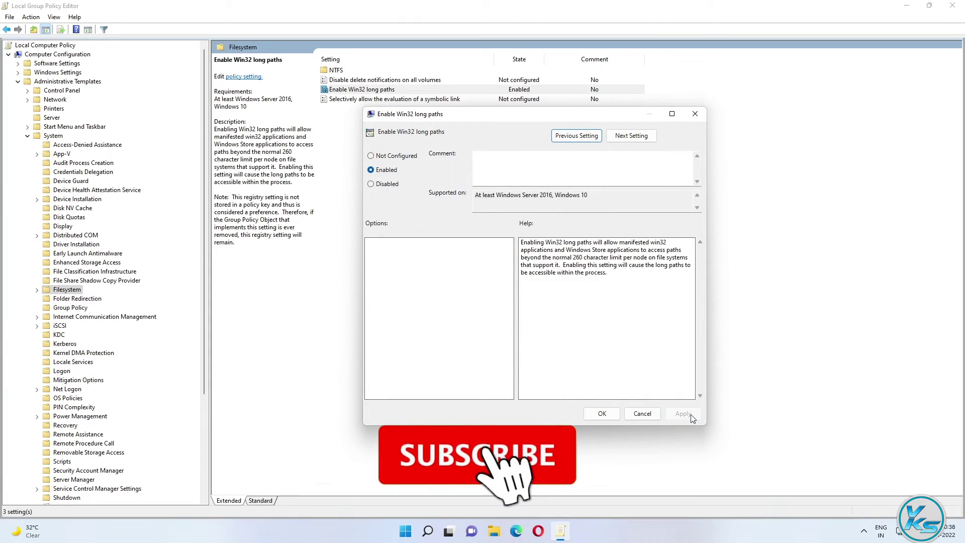
Apply the Disabled state to the Enable Win32 long paths policy, and switch it back to Enabled.
click(379, 186)
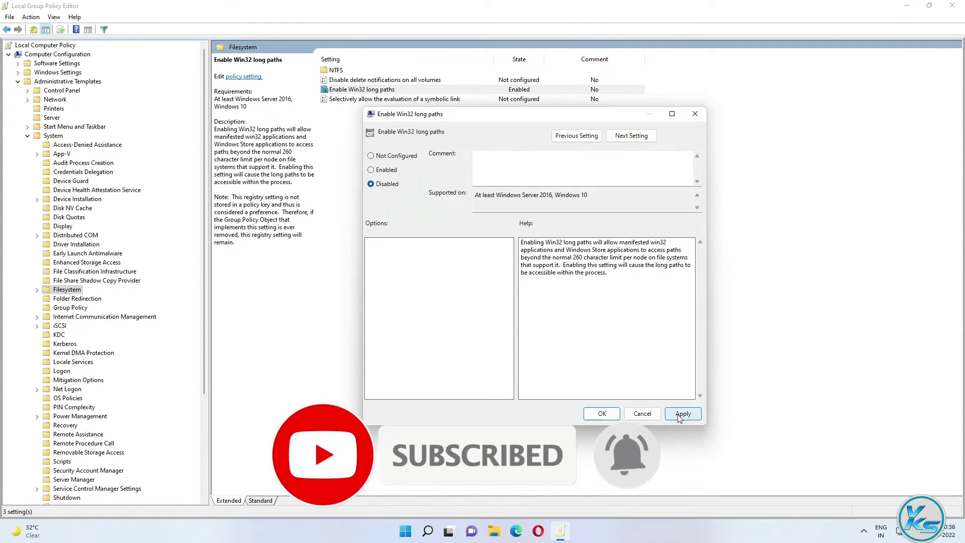
click(683, 413)
click(390, 171)
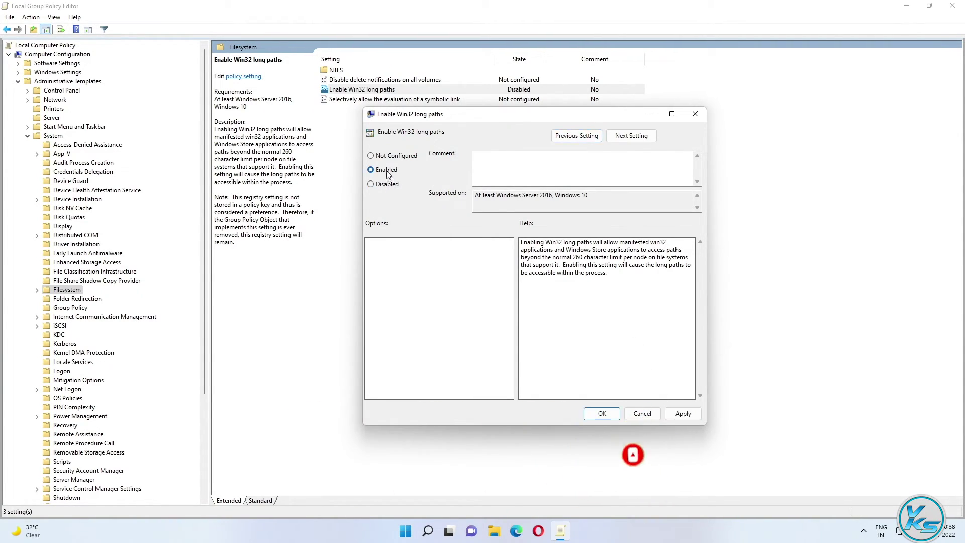
click(683, 413)
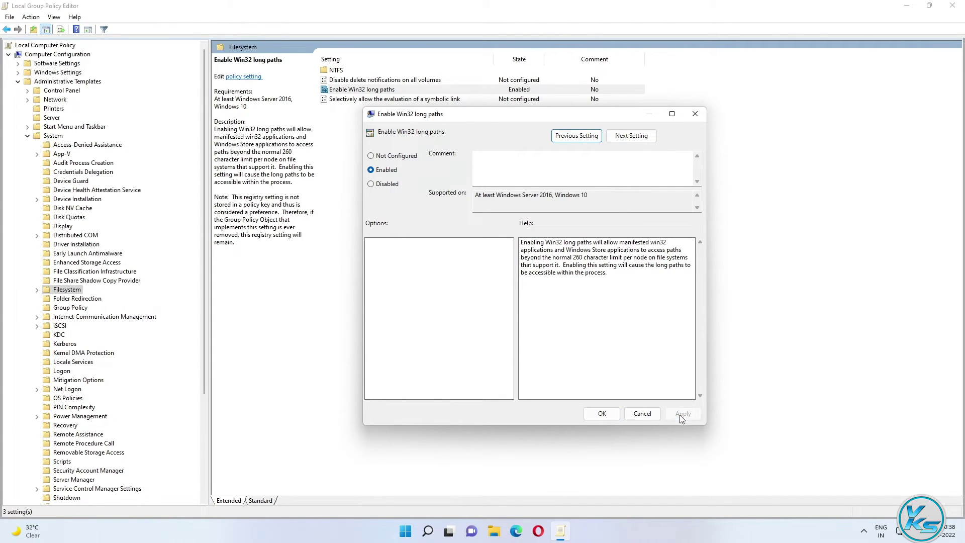
Accept the policy settings, close the Local Group Policy Editor and restart the computer.
click(601, 414)
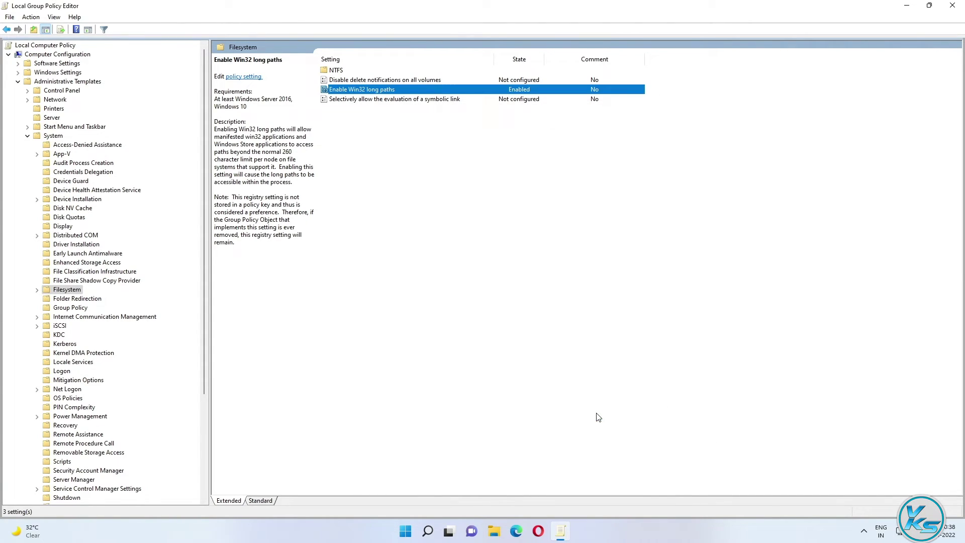
click(952, 5)
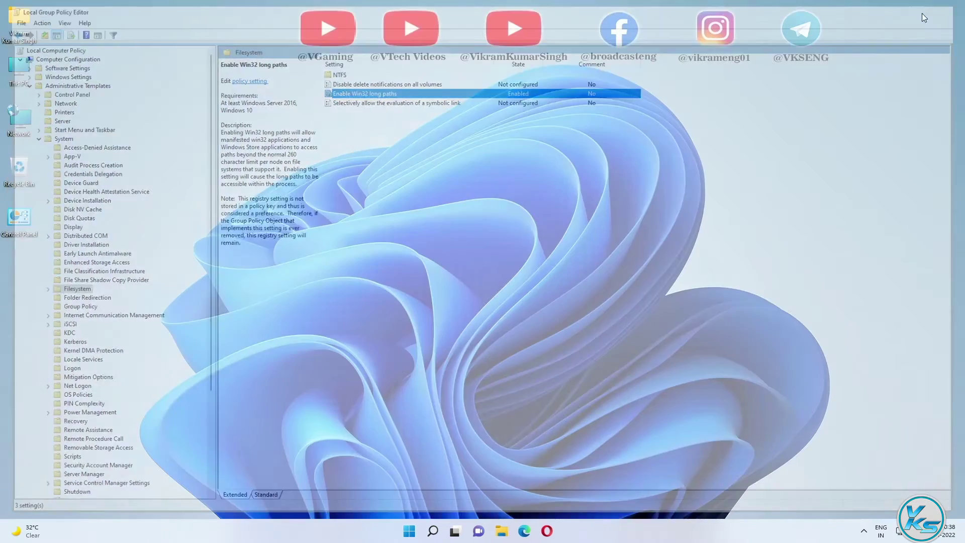
right_click(424, 538)
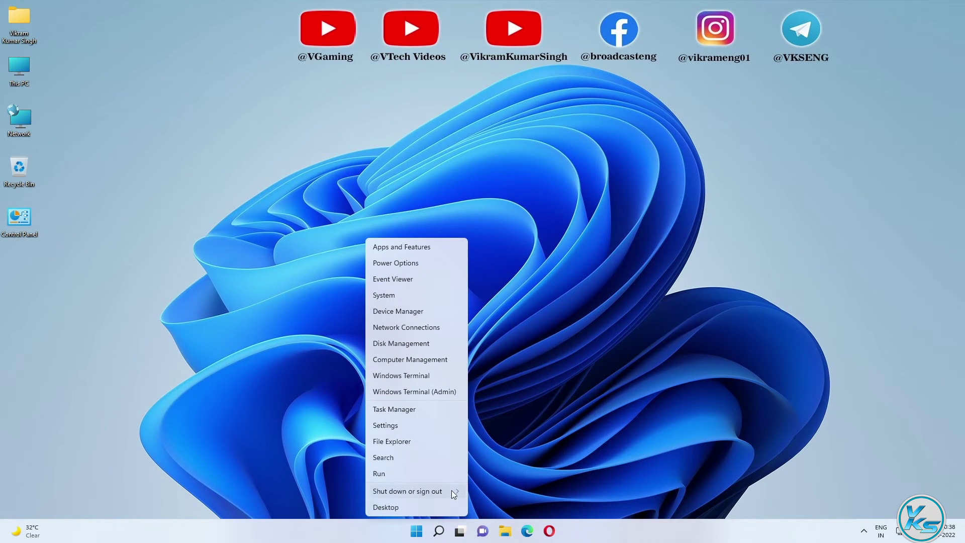
mouse_move(451, 487)
click(479, 510)
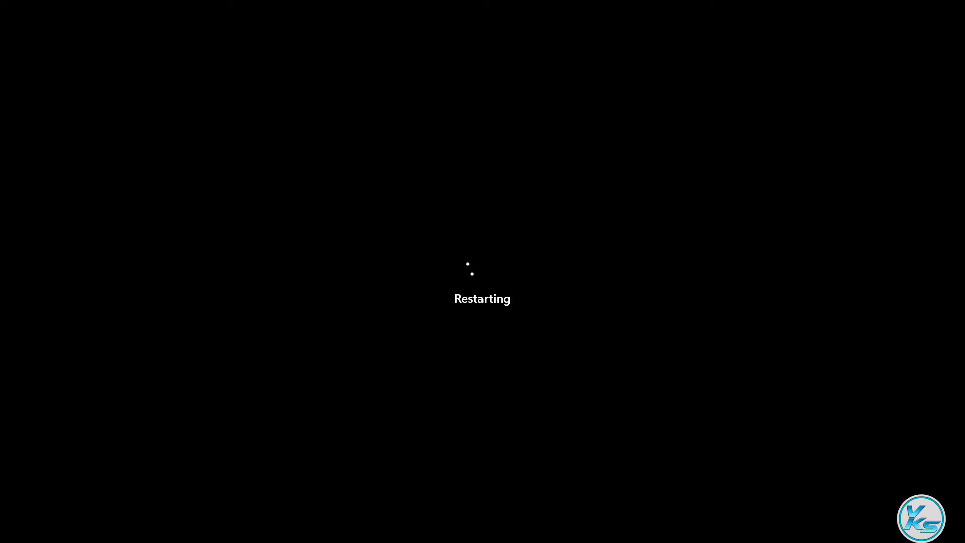